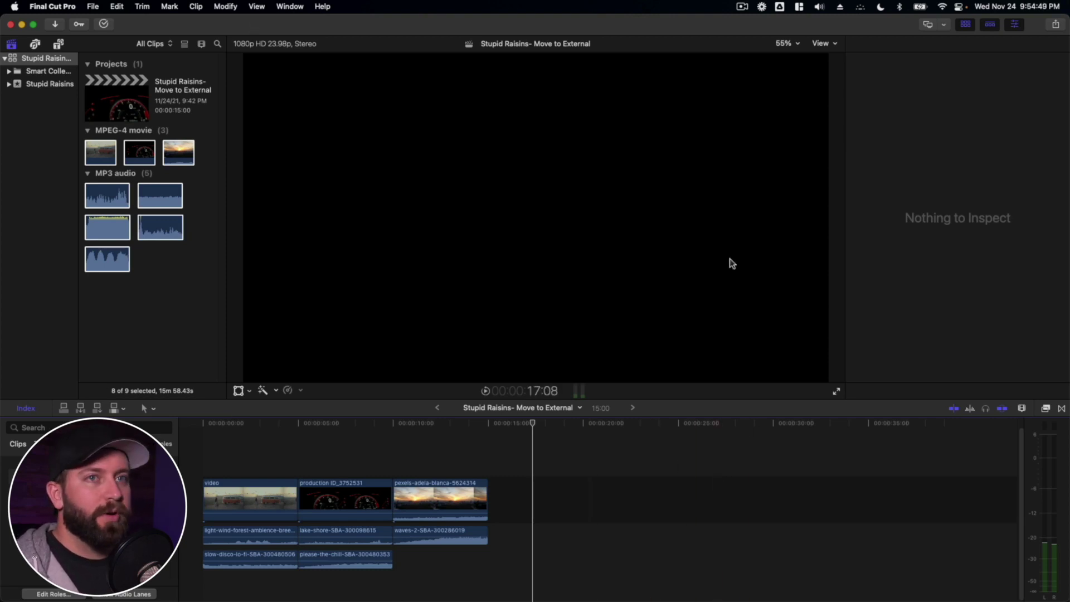
# View the library's properties, then dismiss them by clicking an empty area of the timeline
pyautogui.click(17, 59)
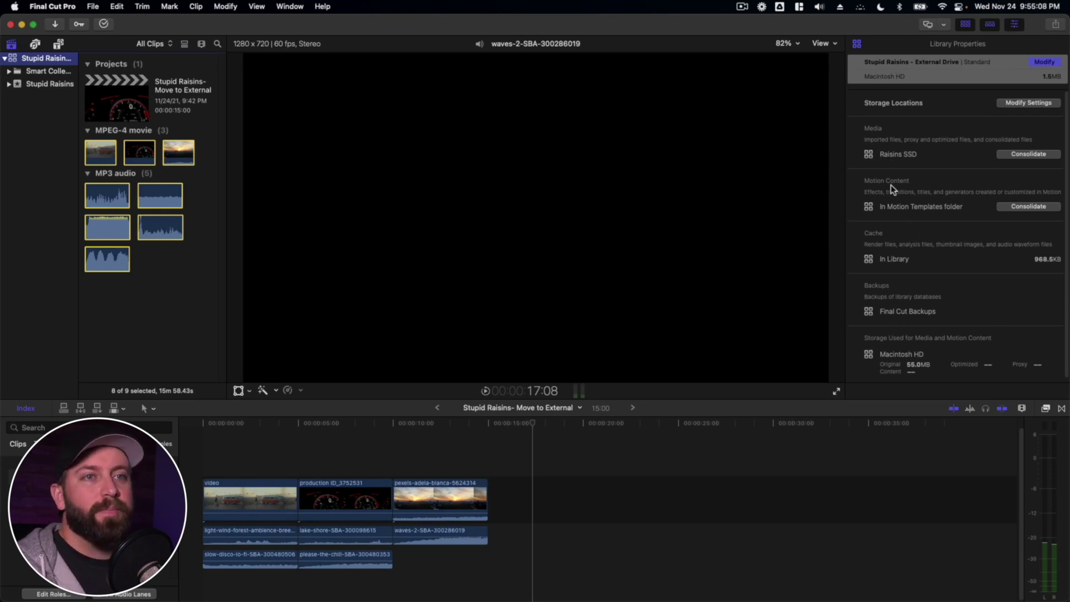
pyautogui.click(847, 495)
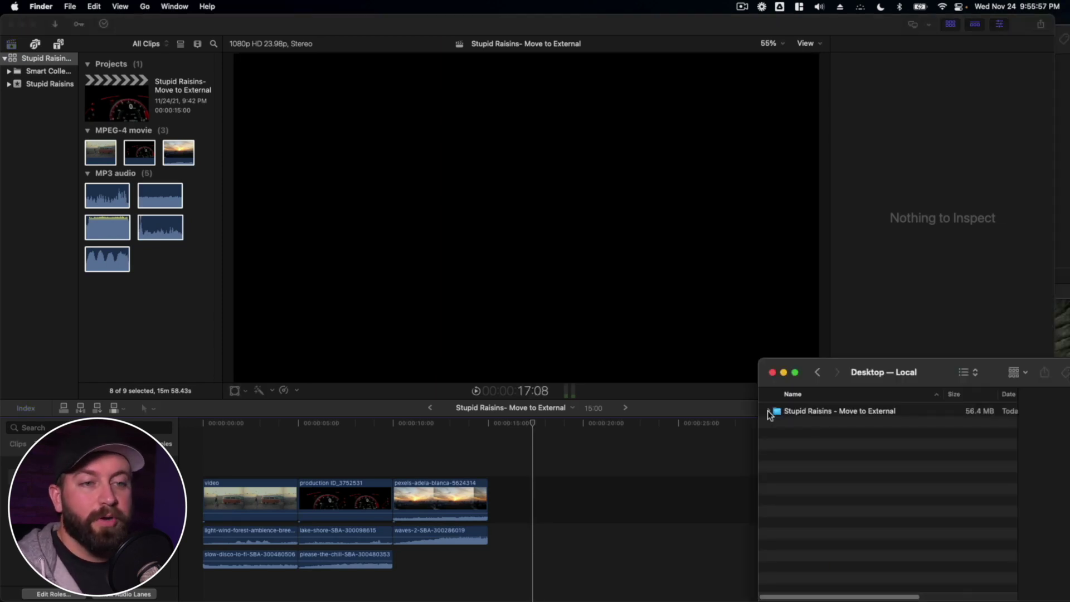
# Inspect the Move to External folder's Music, Sound Effects and library bundle in list view
pyautogui.click(765, 411)
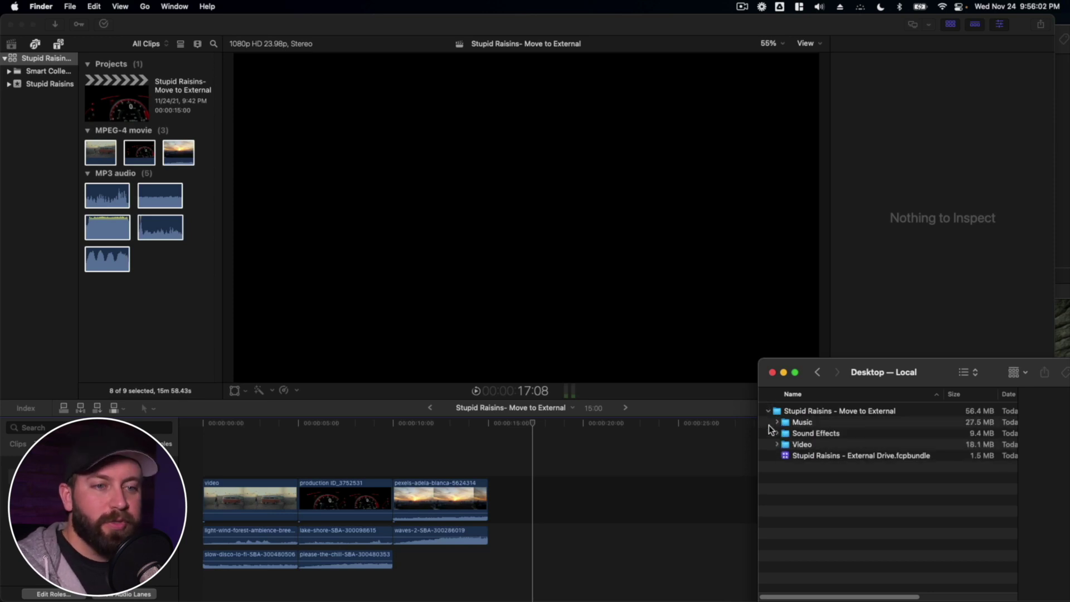
pyautogui.click(777, 422)
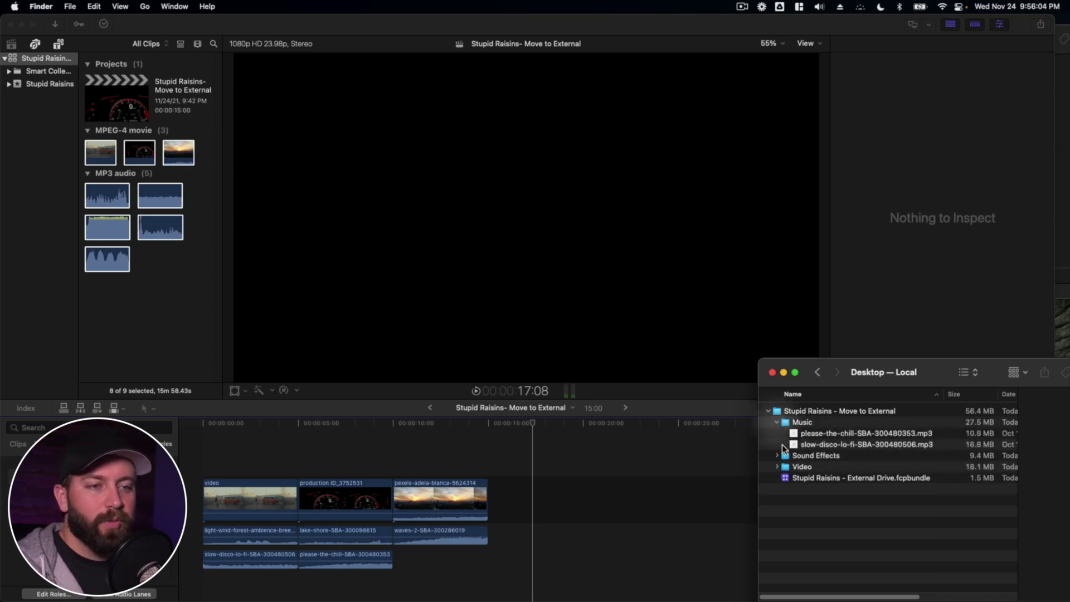
pyautogui.click(777, 456)
pyautogui.click(778, 455)
pyautogui.click(778, 422)
pyautogui.click(793, 457)
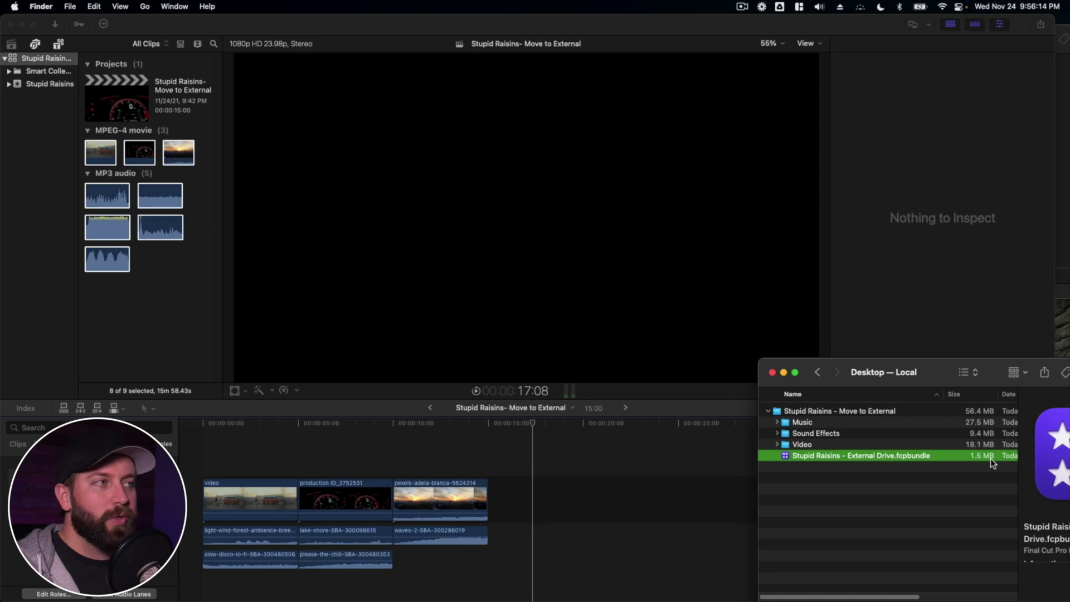
pyautogui.click(767, 412)
# Copy the Stupid Raisins - Move to External folder
pyautogui.click(786, 409)
pyautogui.rightClick(783, 411)
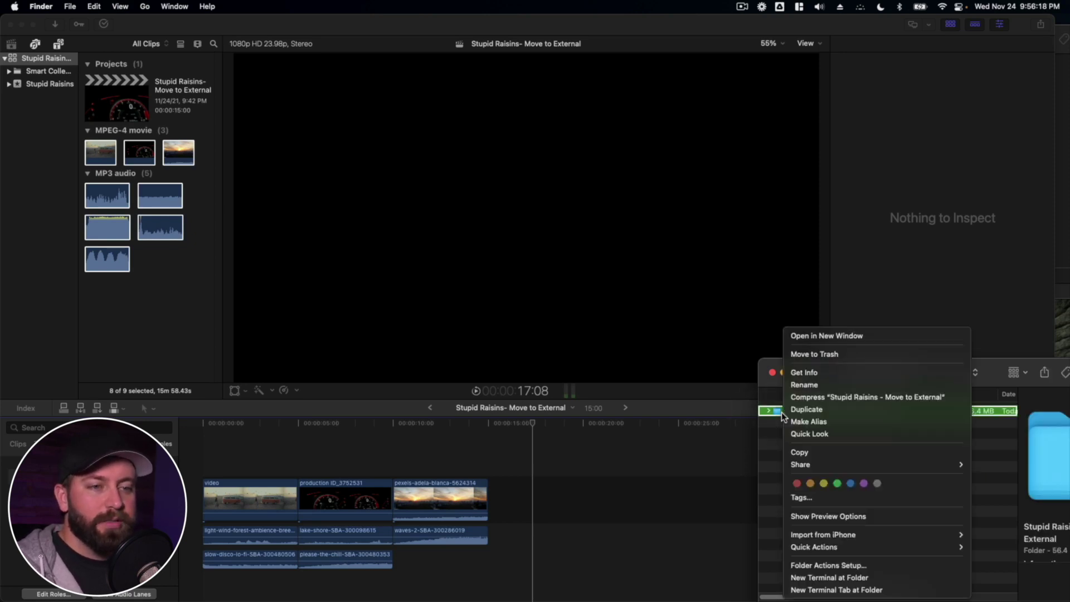
pyautogui.click(815, 452)
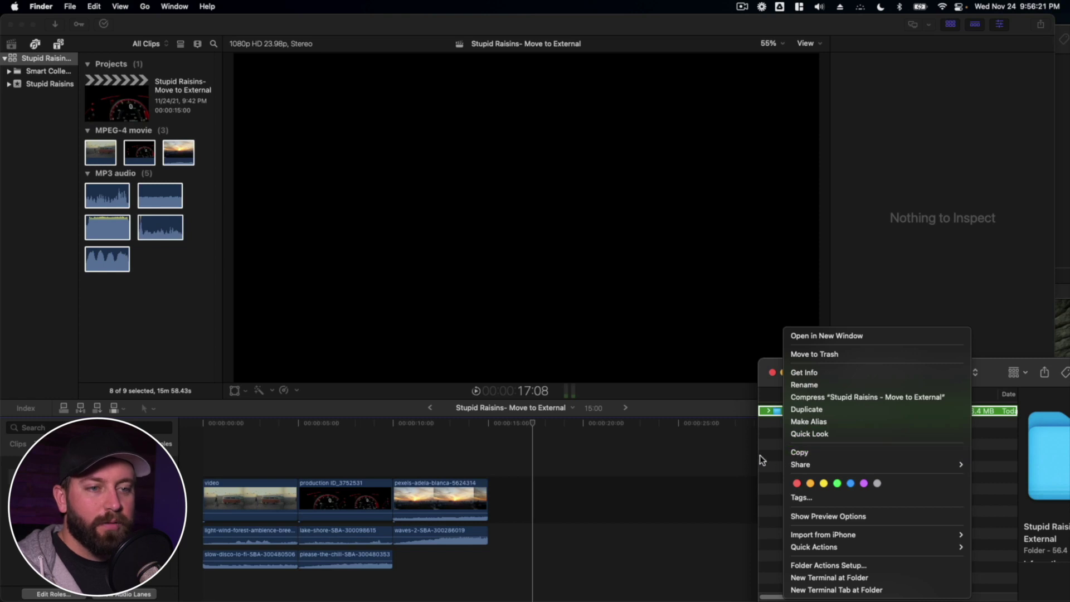
pyautogui.press('super+c')
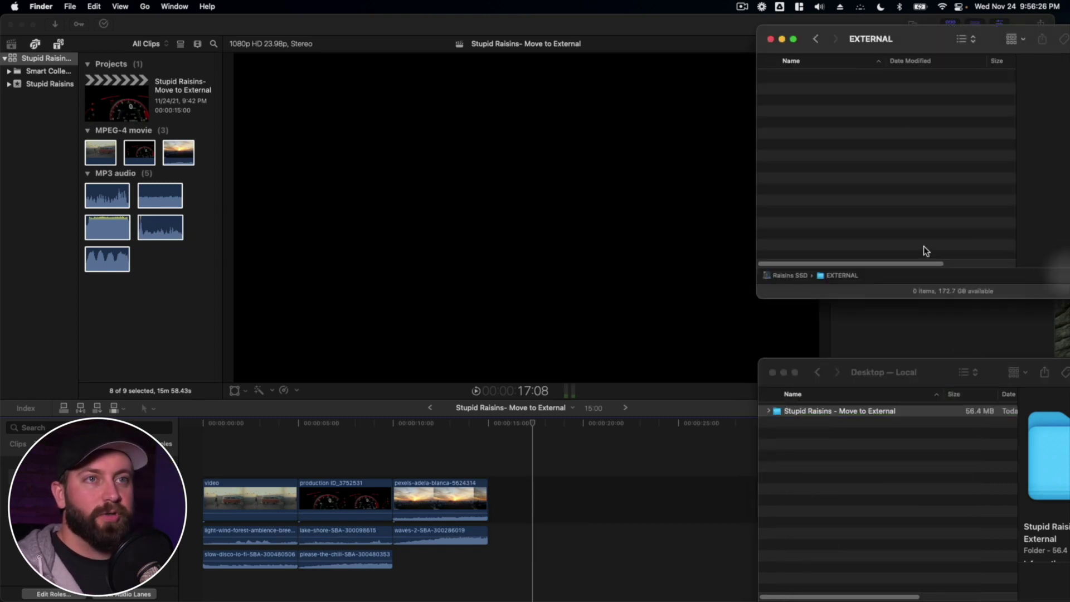
# Paste the Move to External folder onto the EXTERNAL drive and return to Final Cut Pro
pyautogui.moveTo(901, 41); pyautogui.dragTo(509, 378)
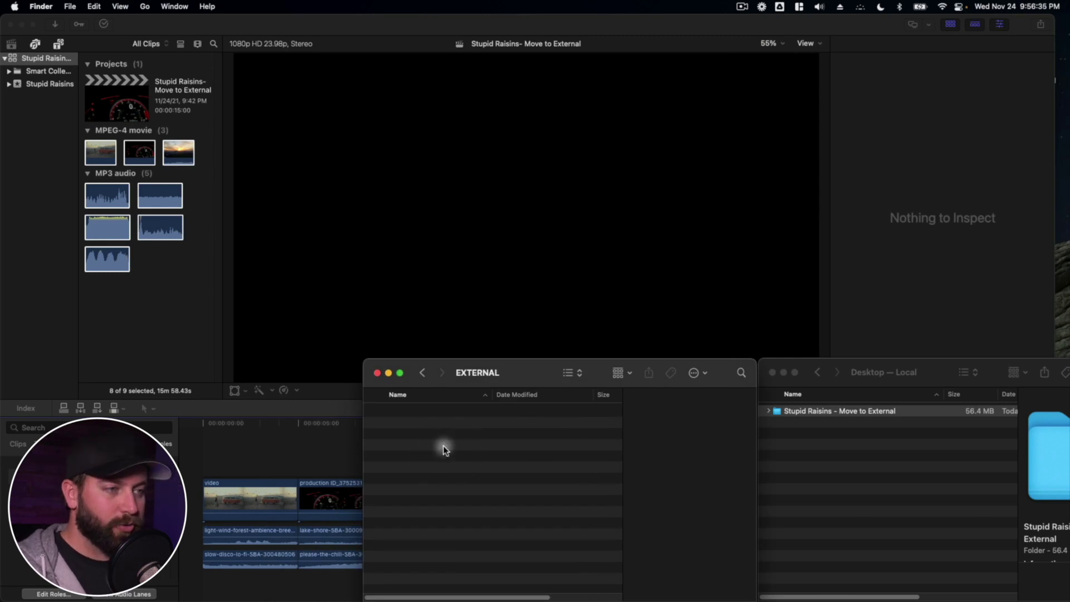
pyautogui.rightClick(444, 447)
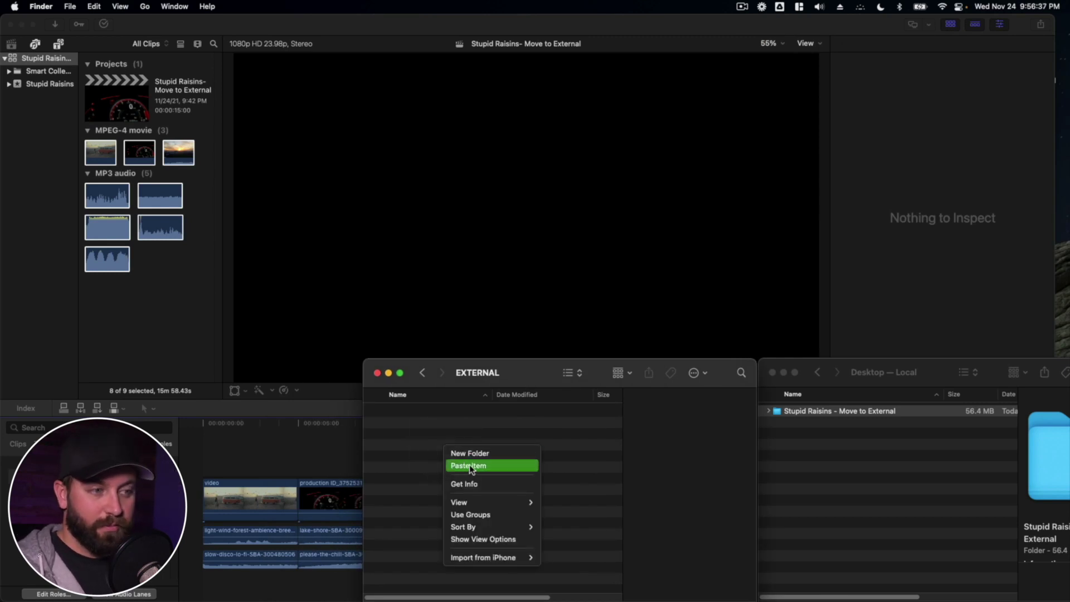
pyautogui.click(818, 477)
pyautogui.moveTo(819, 412); pyautogui.dragTo(471, 443)
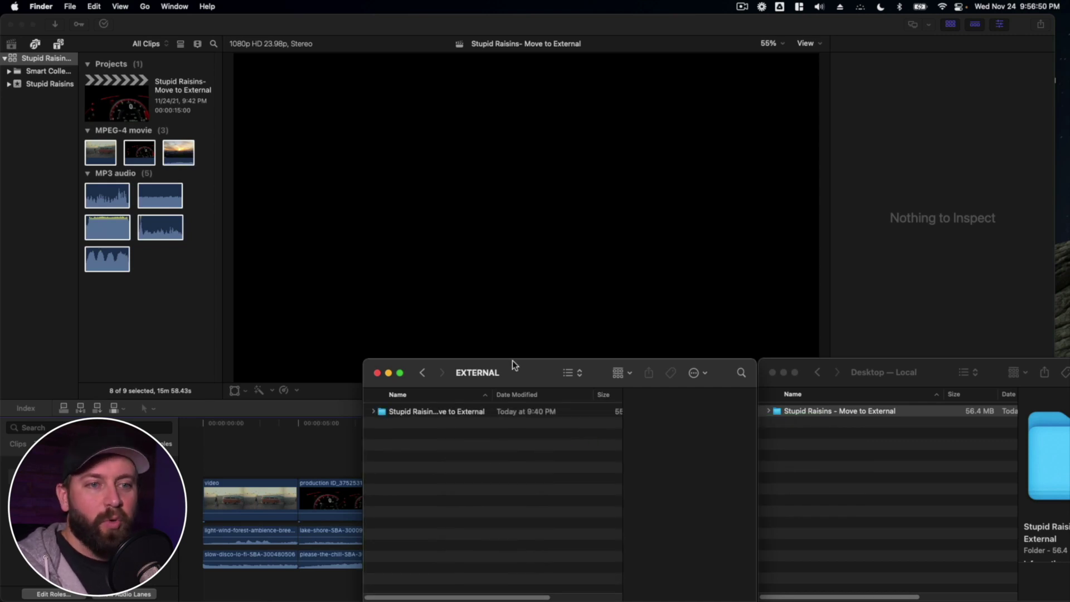
pyautogui.click(520, 368)
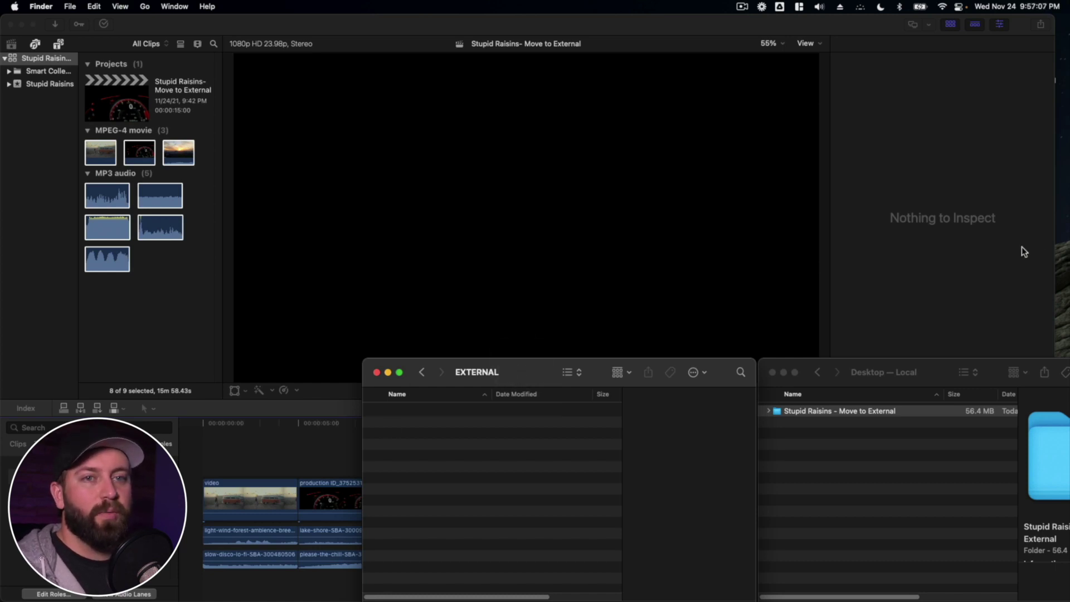
pyautogui.click(1022, 246)
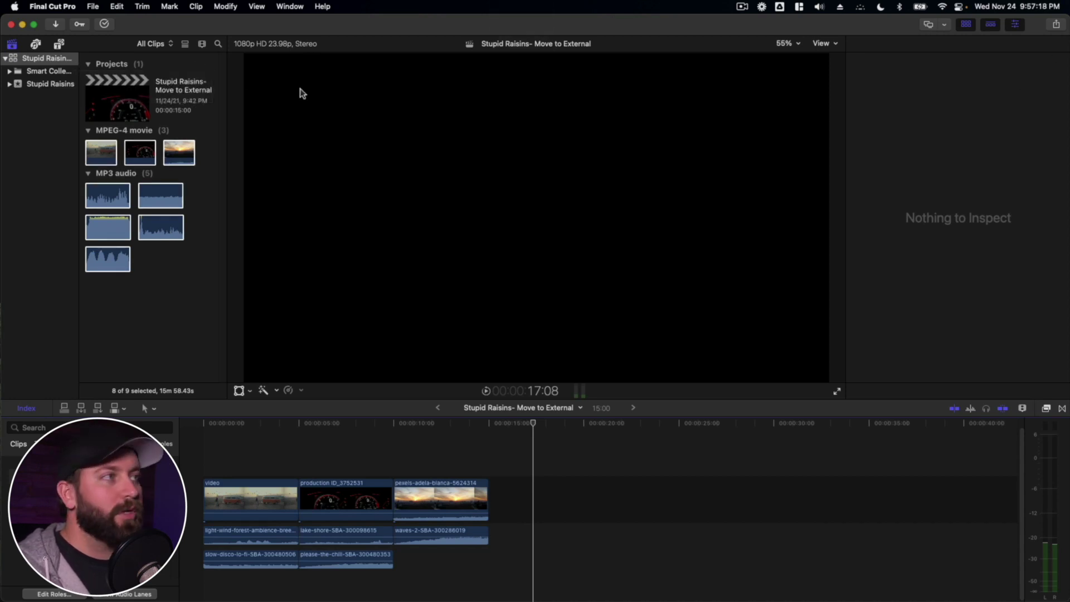
# Set the library's Media and Motion Content storage locations to In Library
pyautogui.click(22, 59)
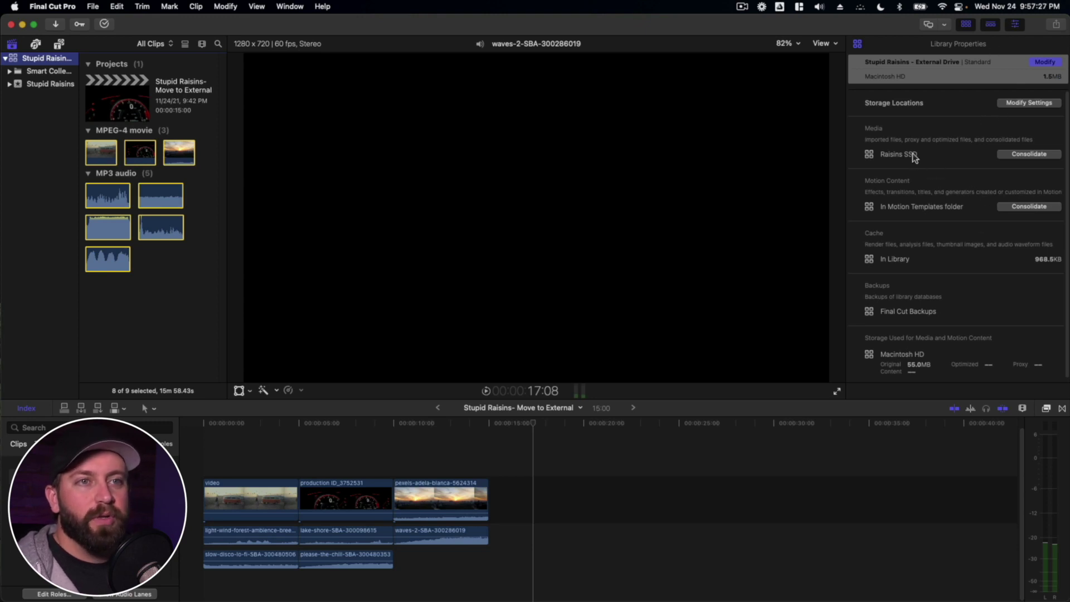
pyautogui.click(1021, 105)
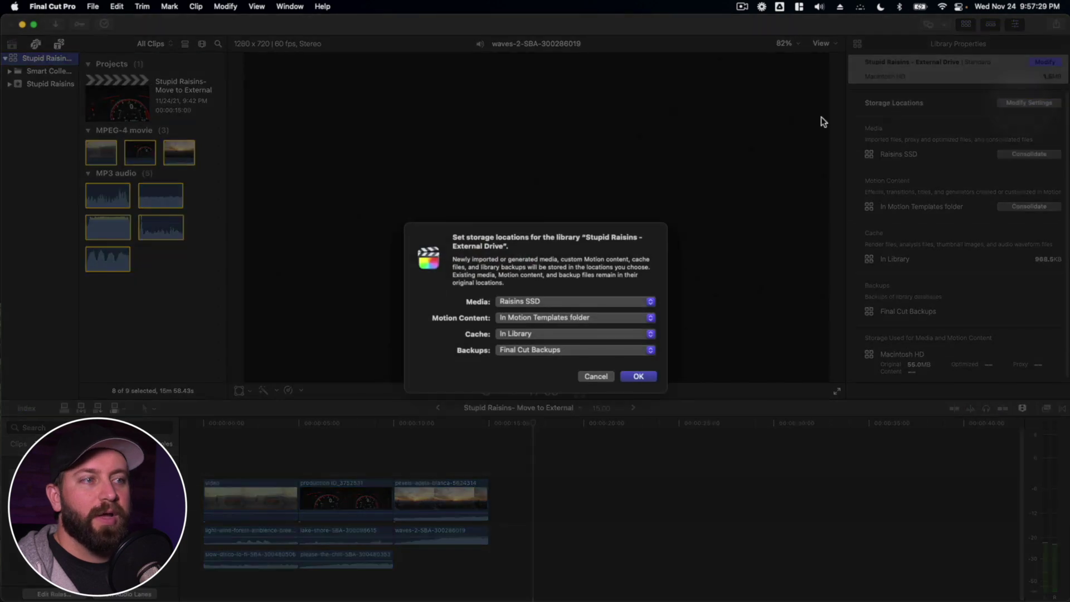
pyautogui.click(540, 303)
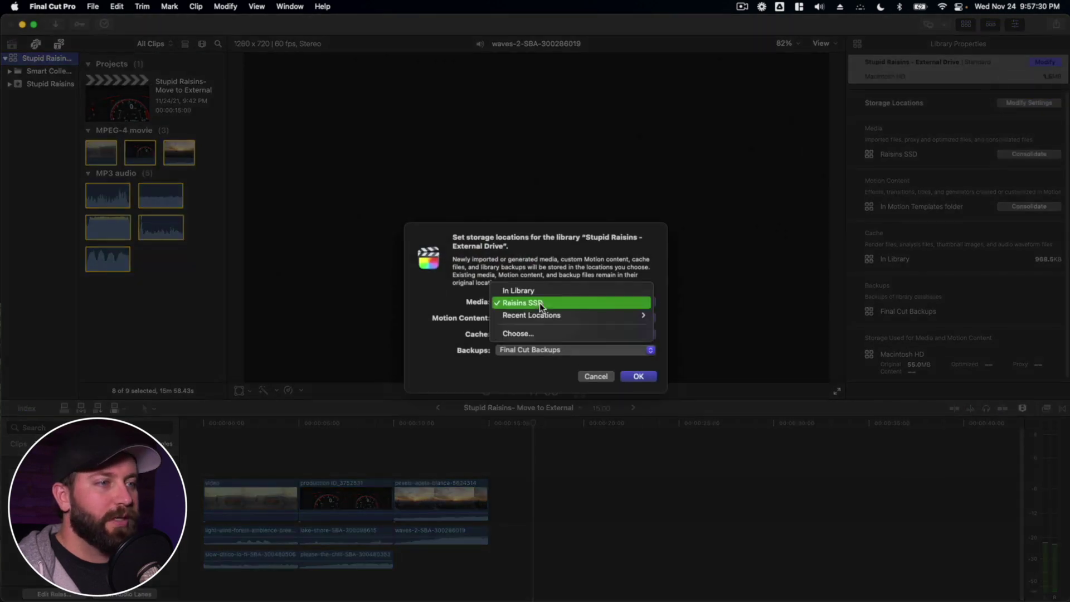
pyautogui.click(587, 289)
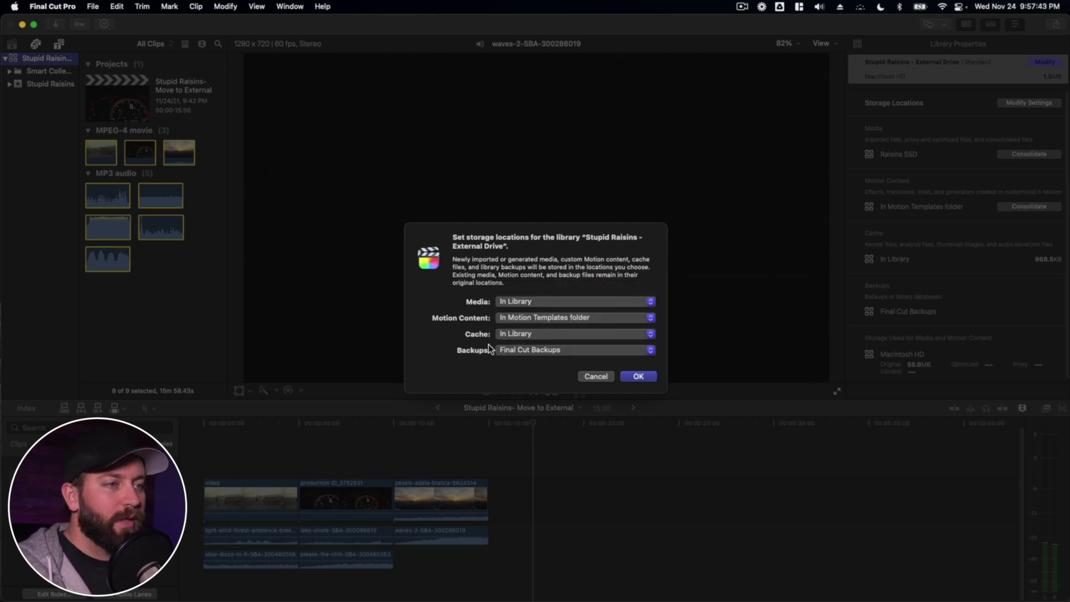
pyautogui.click(531, 319)
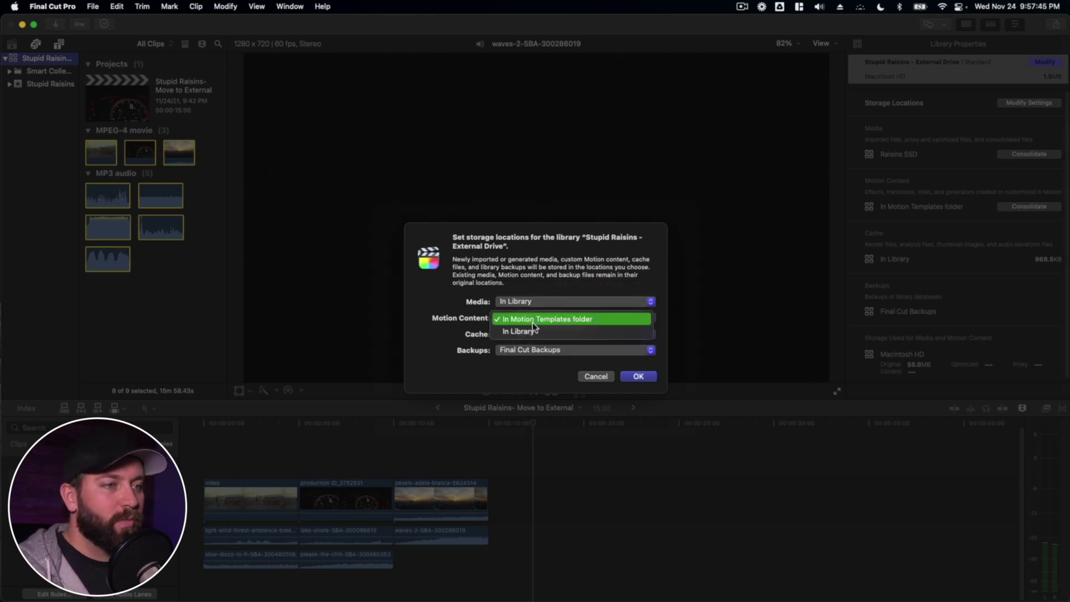
pyautogui.click(523, 331)
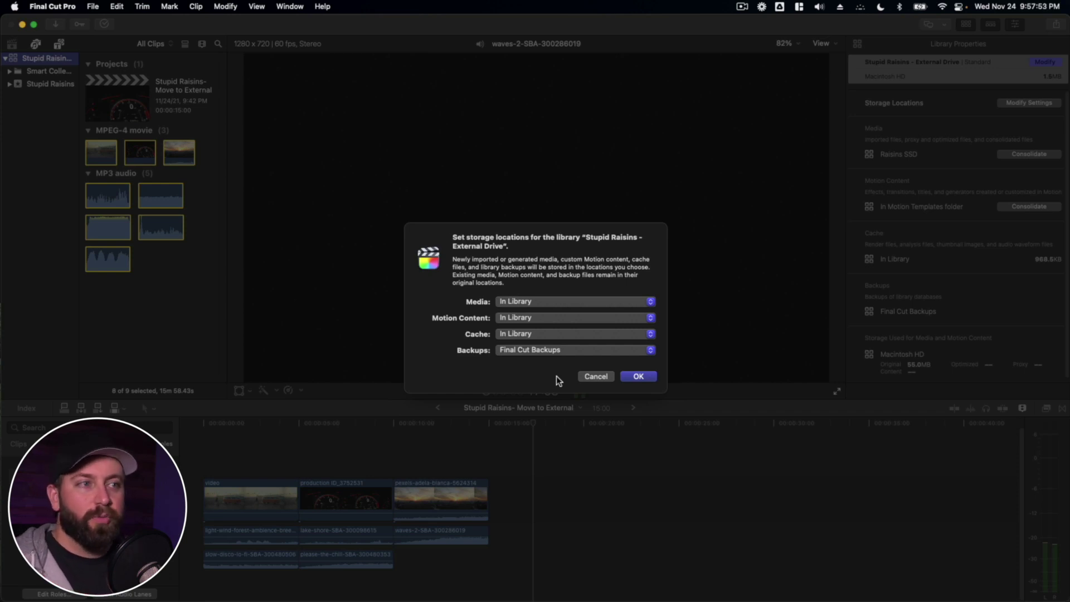
pyautogui.click(636, 376)
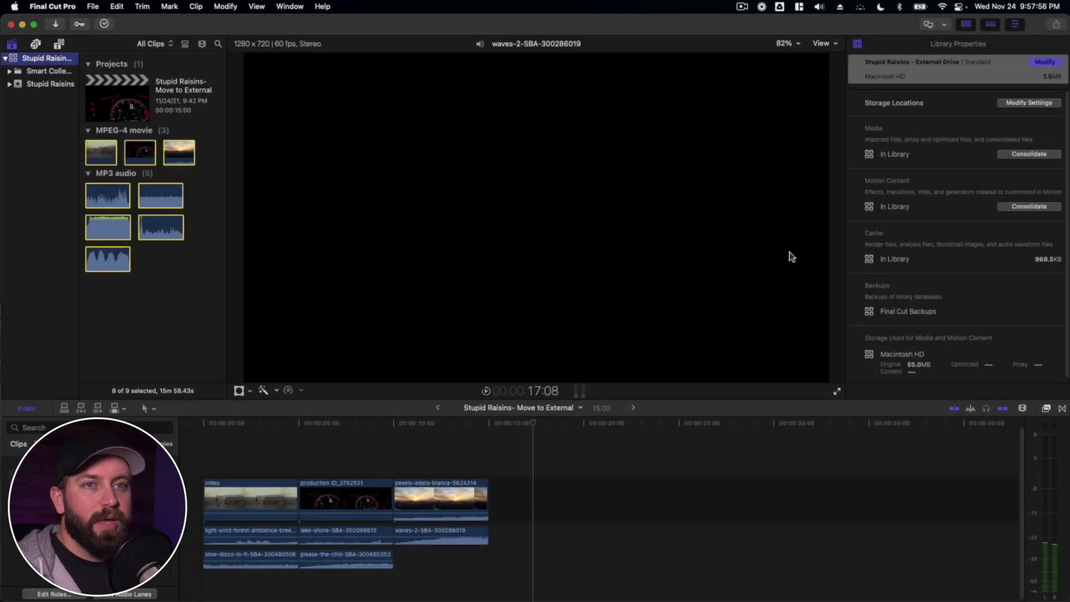
# Consolidate the library's original media into it, then check the bundle size in Finder
pyautogui.click(1025, 155)
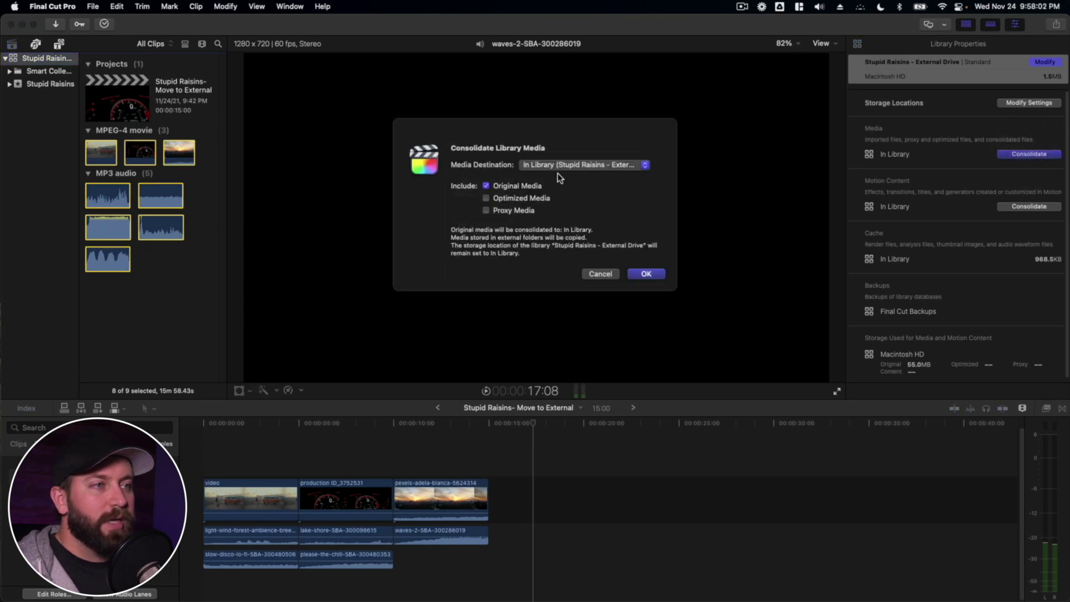
pyautogui.click(657, 277)
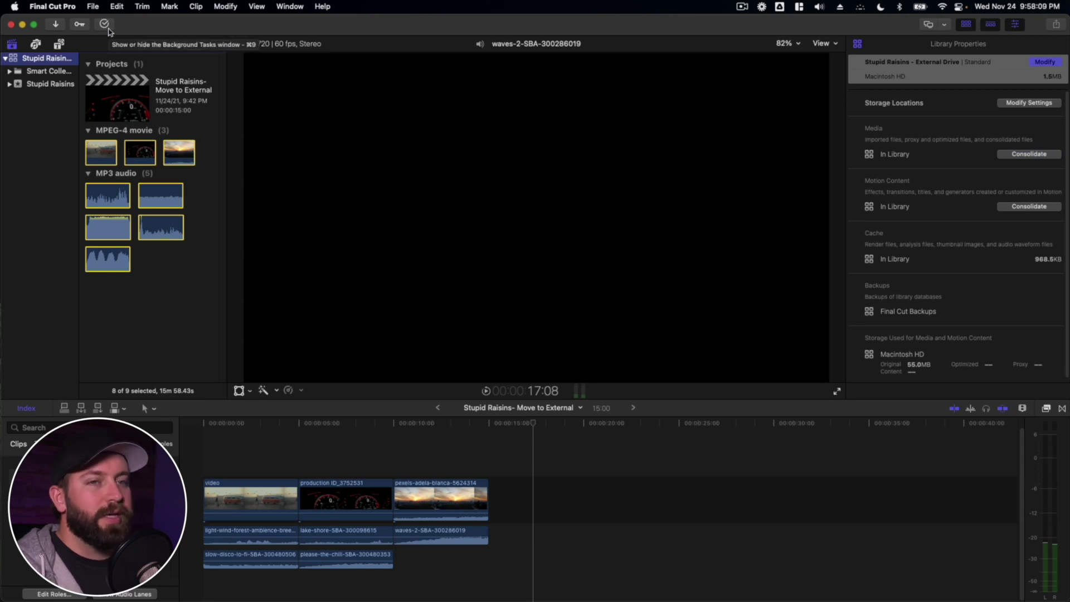
pyautogui.press('super+Tab')
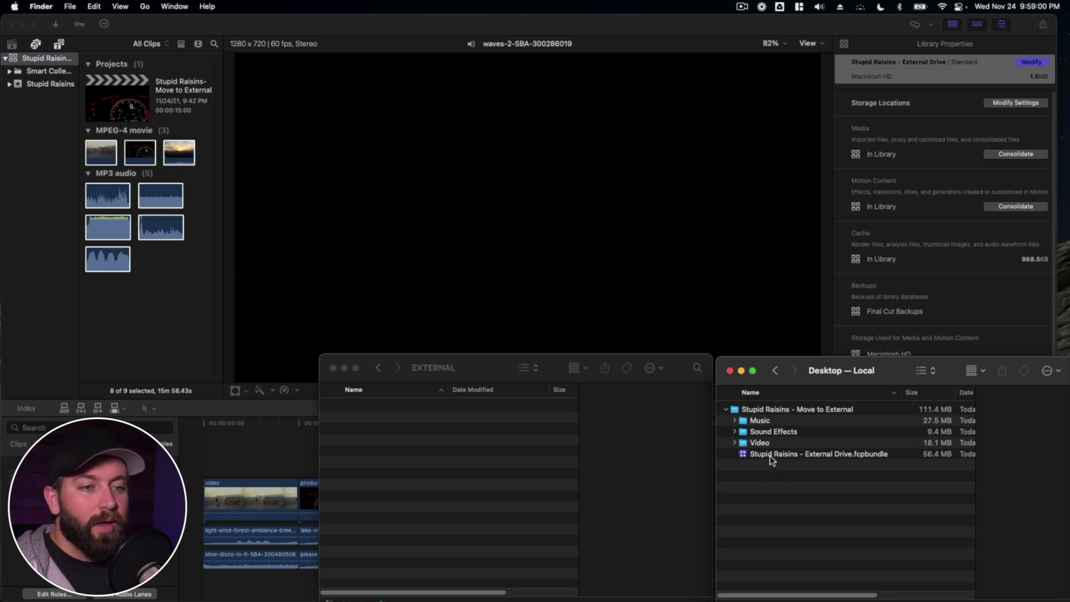
pyautogui.click(758, 408)
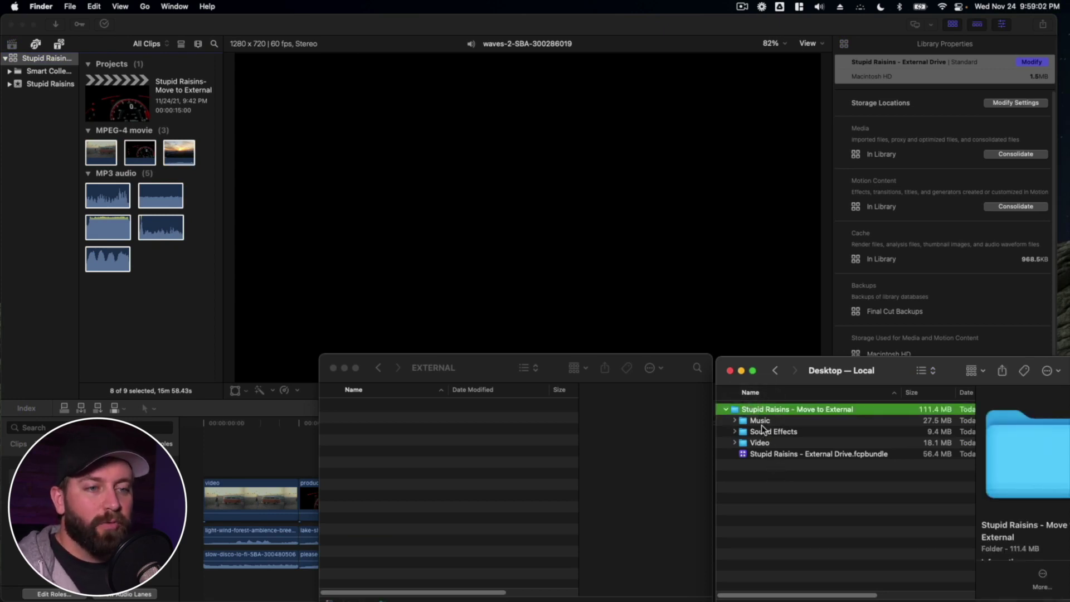
pyautogui.click(767, 422)
pyautogui.click(766, 433)
pyautogui.click(765, 443)
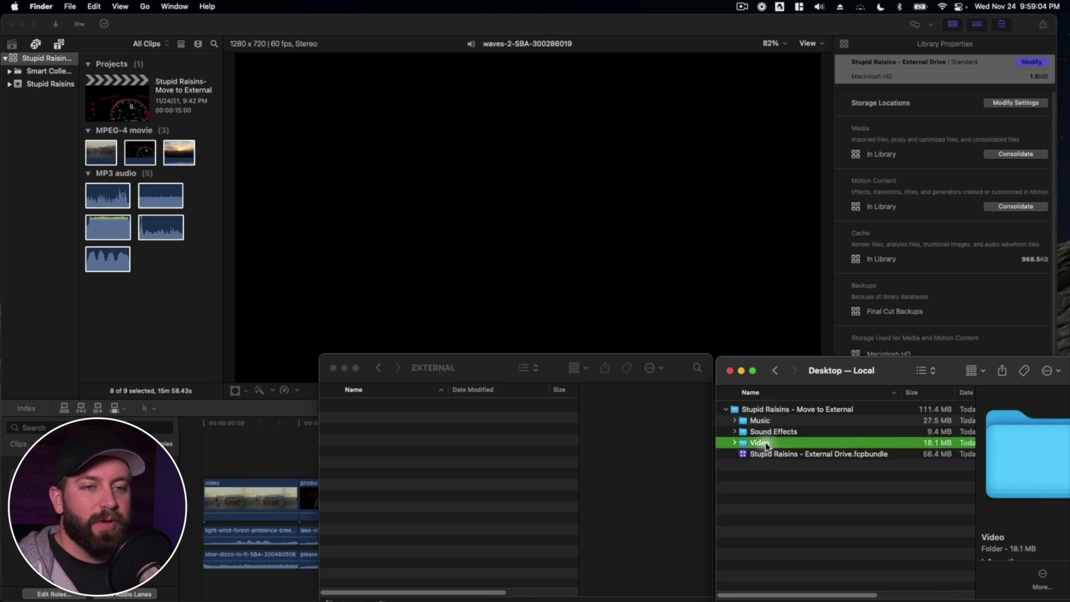
pyautogui.click(916, 453)
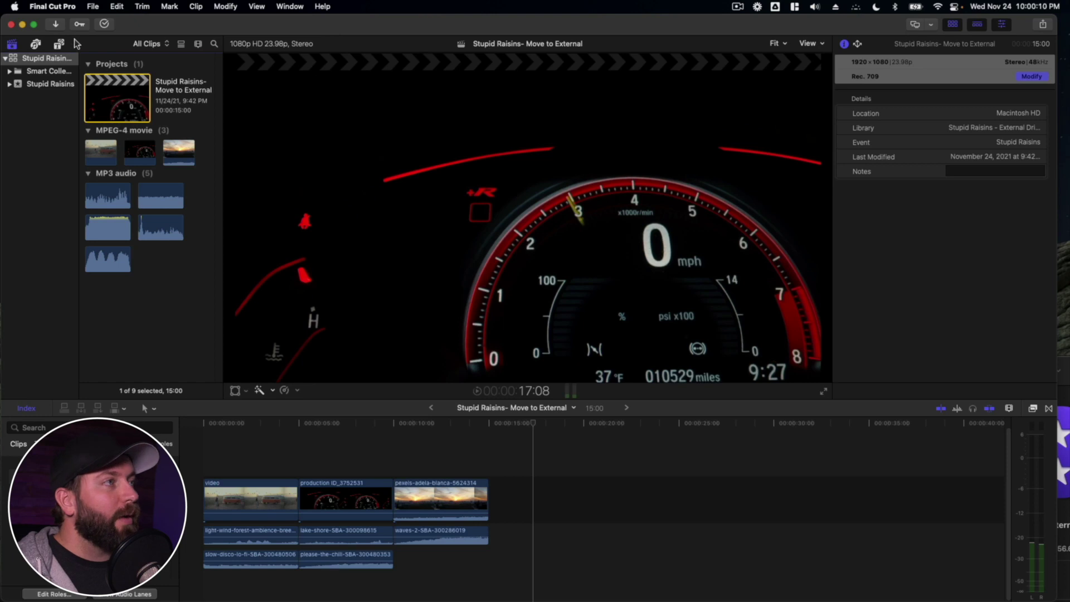
# Delete render, optimized and proxy files, then close the Stupid Raisins- Move to External project
pyautogui.click(89, 8)
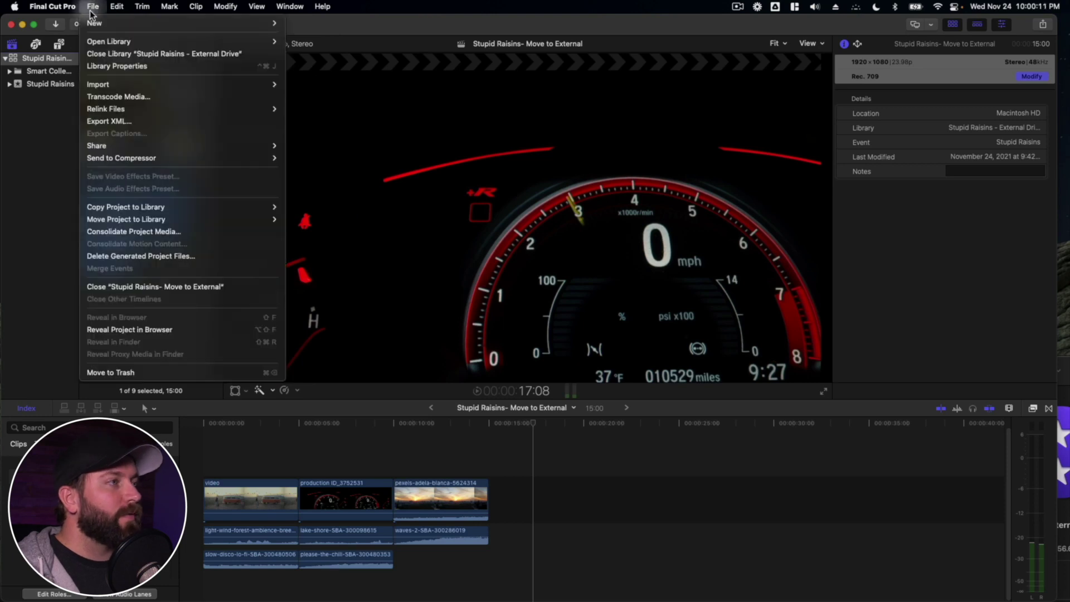
pyautogui.click(153, 256)
pyautogui.click(462, 316)
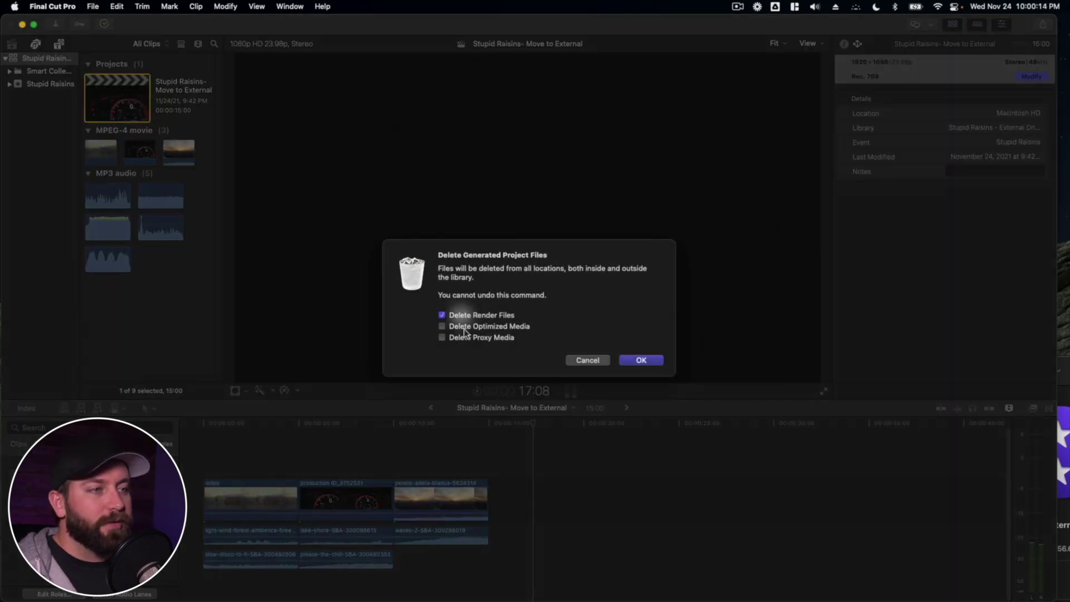
pyautogui.click(463, 327)
pyautogui.click(465, 337)
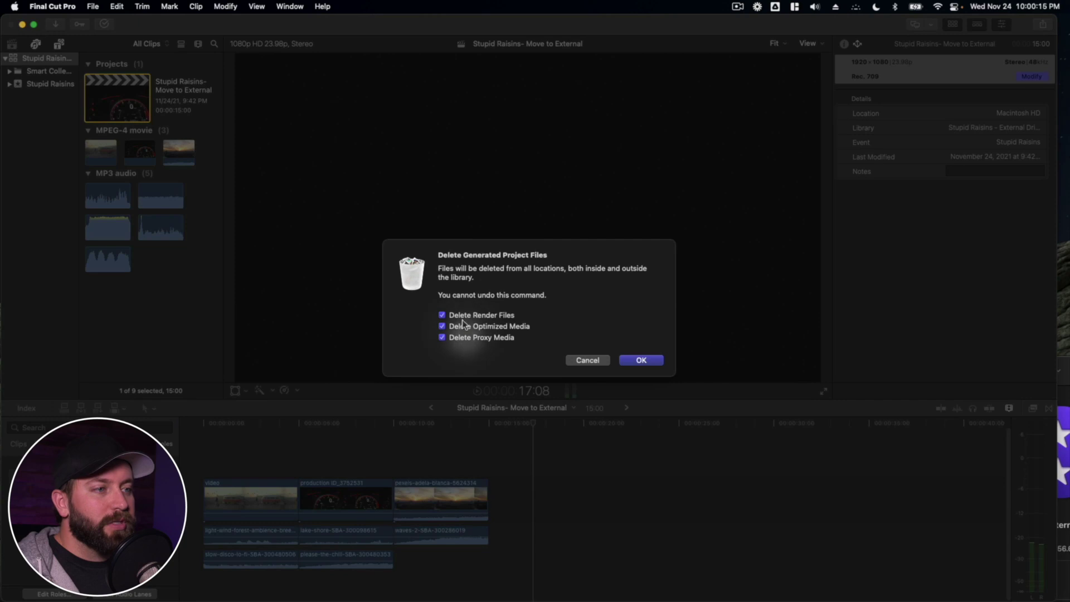
pyautogui.click(641, 361)
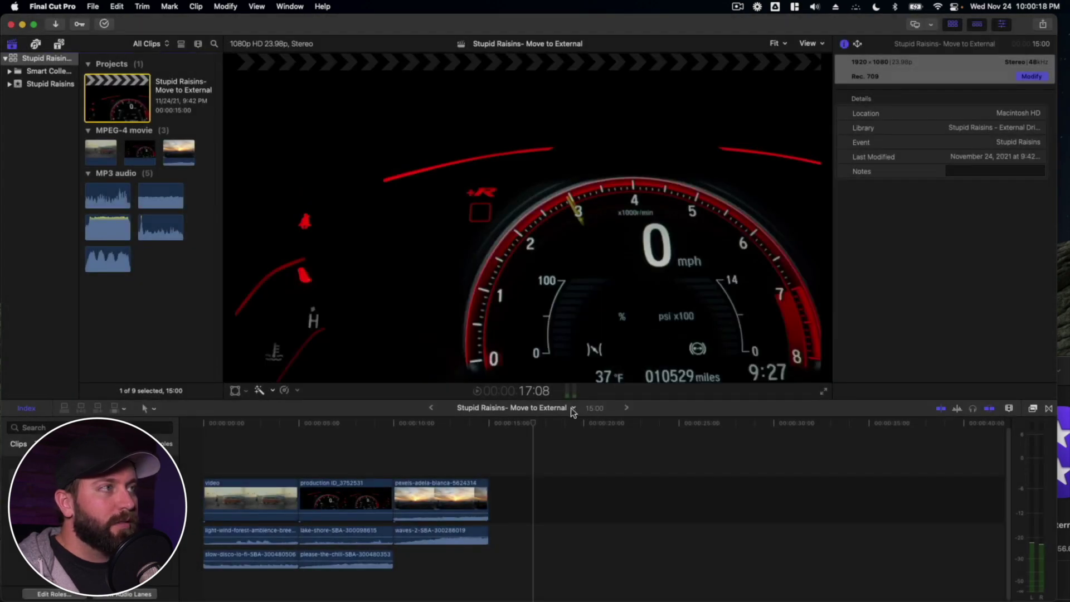
pyautogui.click(574, 408)
pyautogui.click(574, 454)
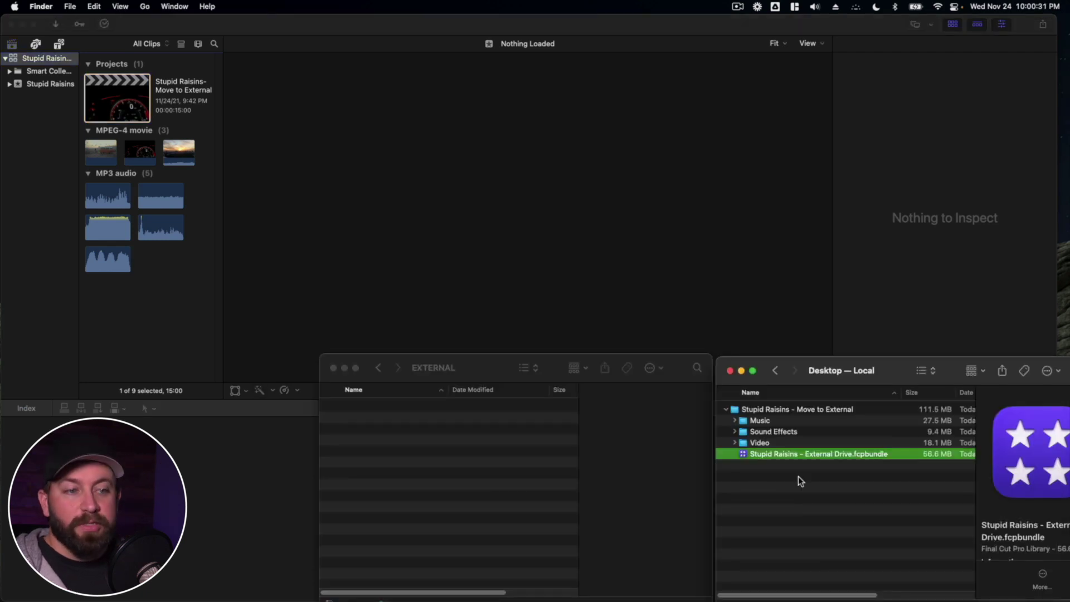
# Copy the library bundle onto EXTERNAL and move all five local Desktop items to the Trash
pyautogui.moveTo(770, 453); pyautogui.dragTo(438, 455)
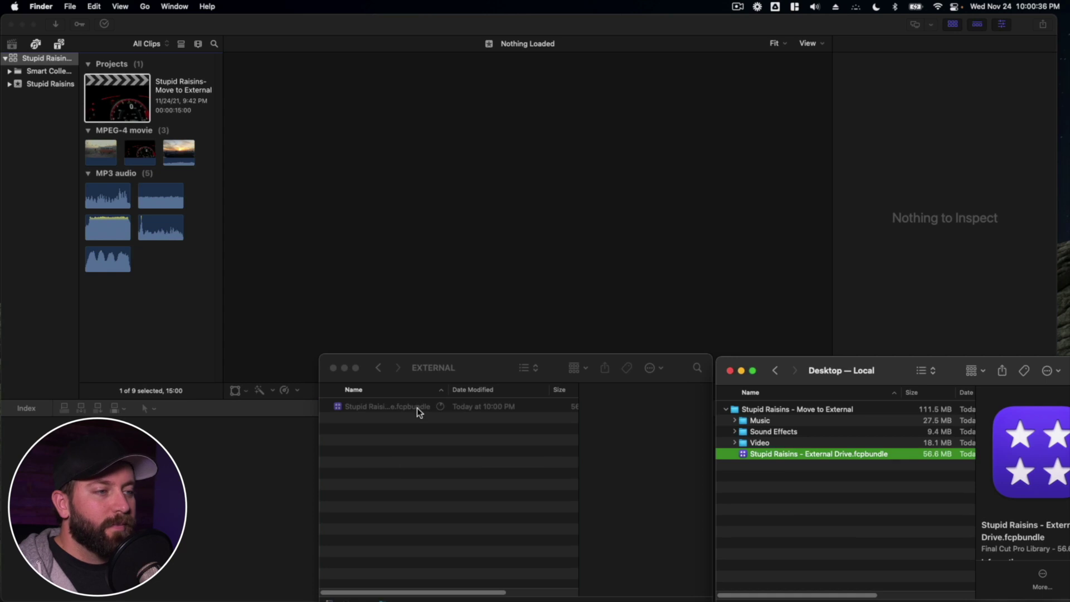
pyautogui.moveTo(779, 487); pyautogui.dragTo(745, 409)
pyautogui.rightClick(745, 409)
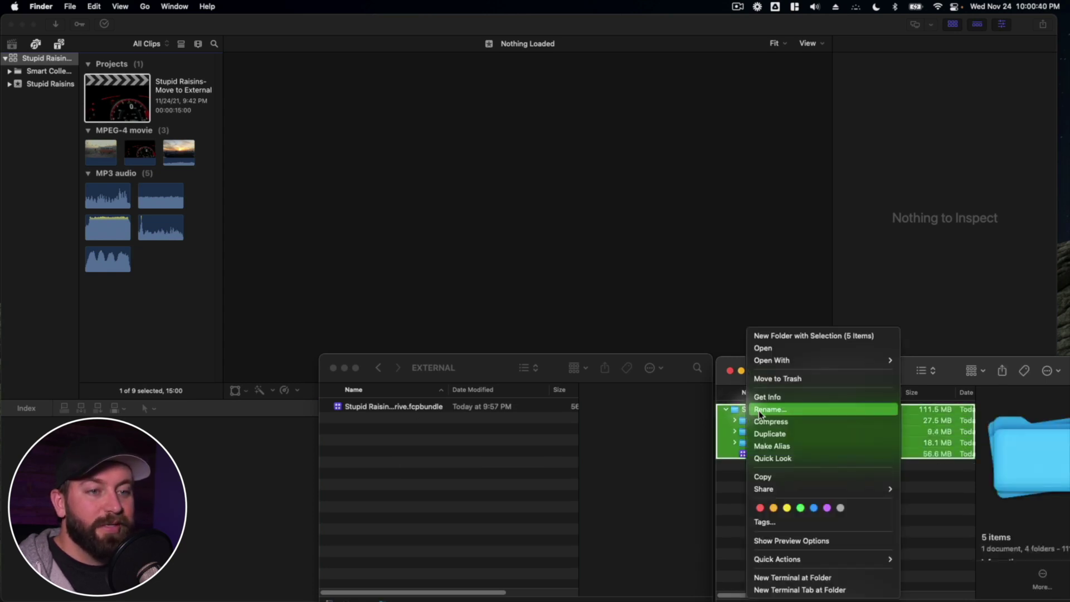
pyautogui.click(780, 380)
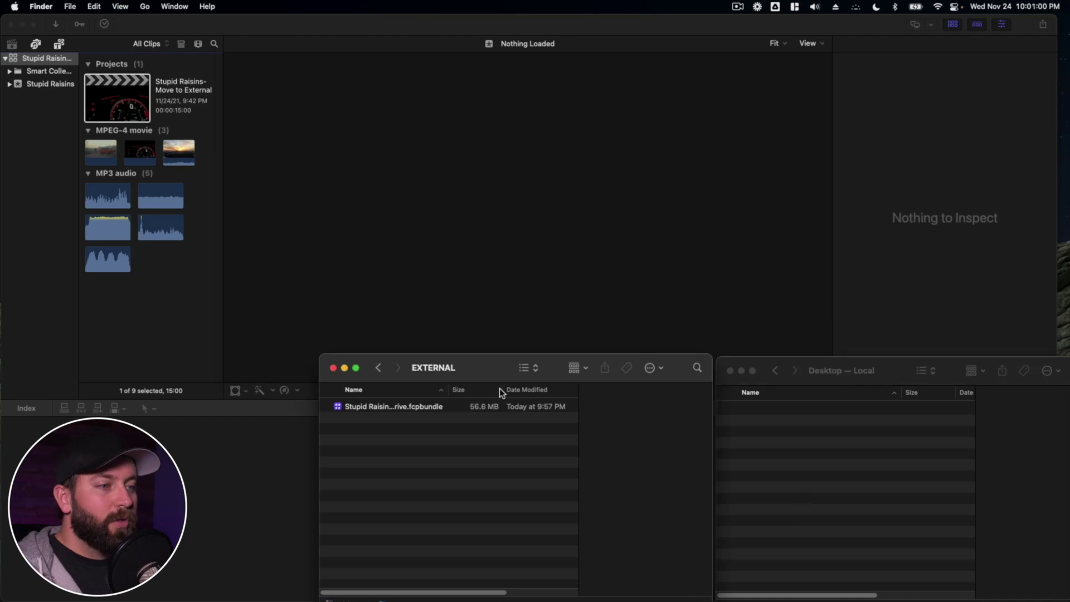
pyautogui.click(490, 408)
pyautogui.click(480, 424)
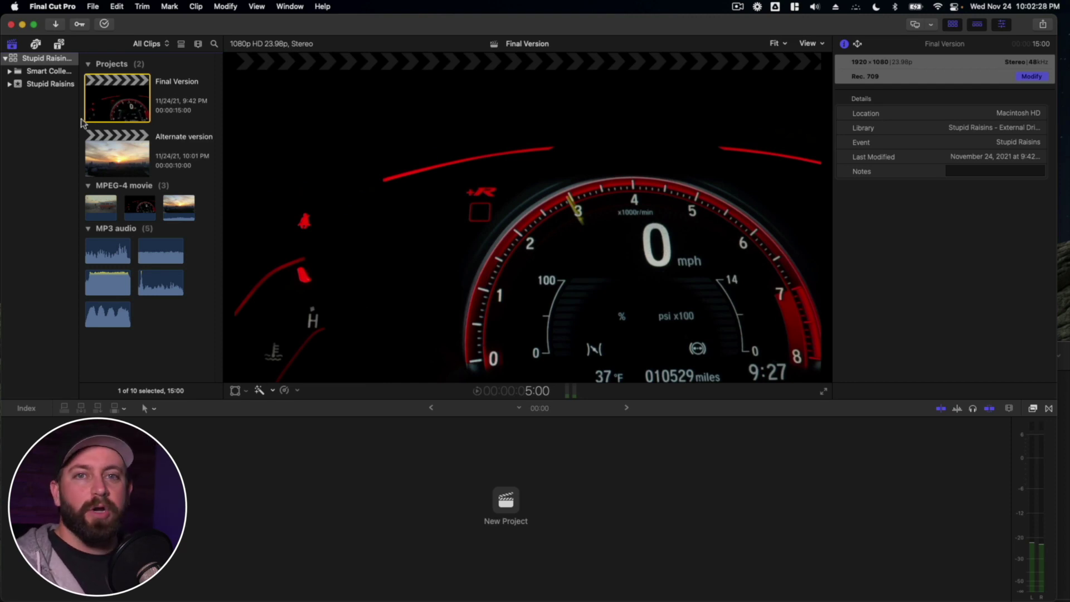
# Create a new library named 'Archive Project' saved on the Desktop
pyautogui.click(92, 6)
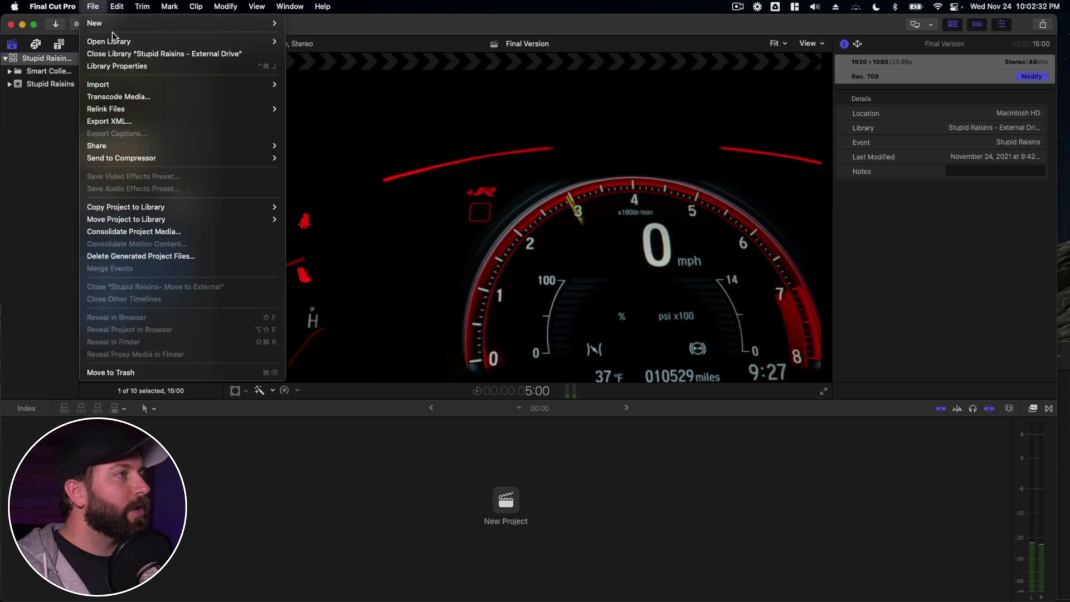
pyautogui.moveTo(99, 23)
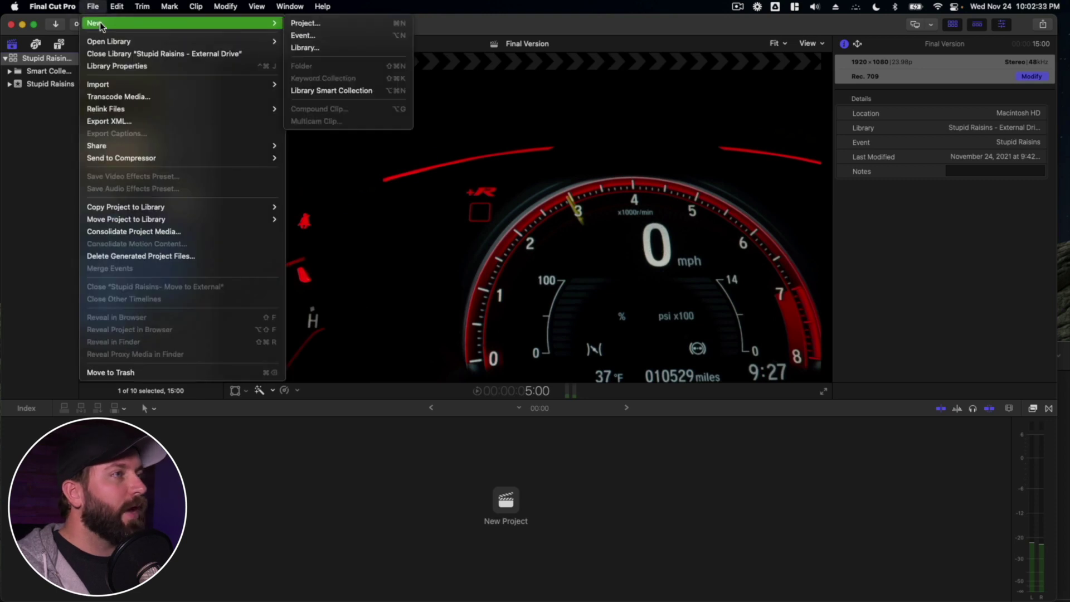
pyautogui.click(323, 48)
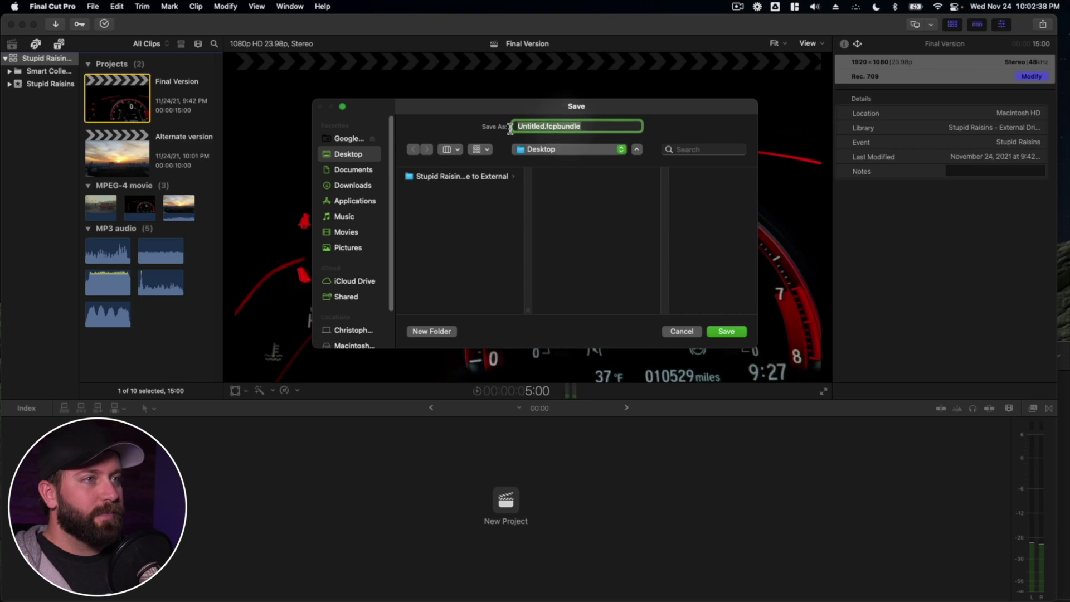
pyautogui.write('Archive')
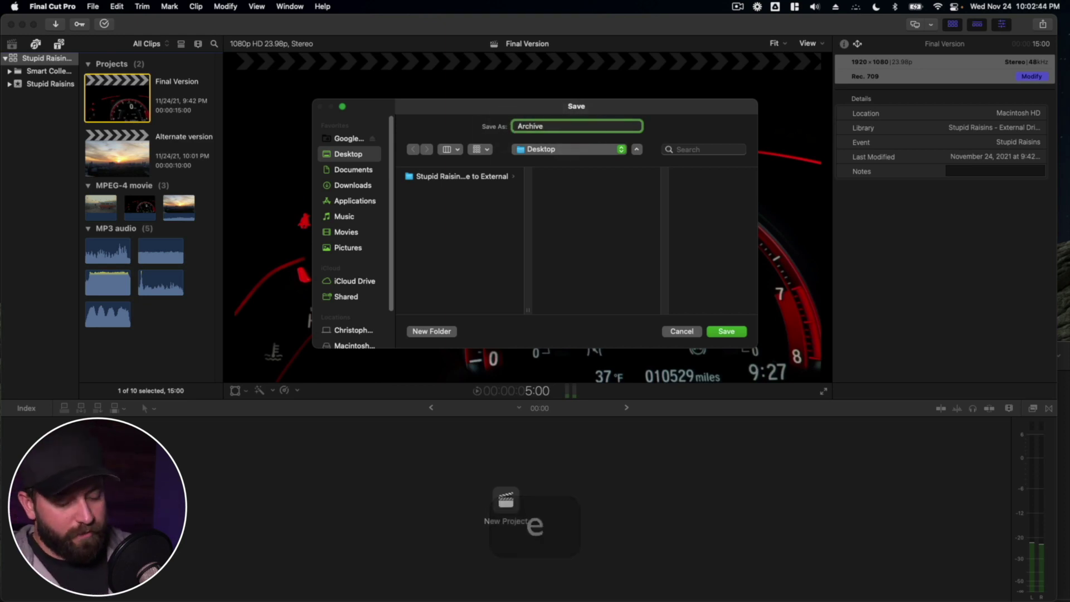
pyautogui.write(' Project')
pyautogui.press('Return')
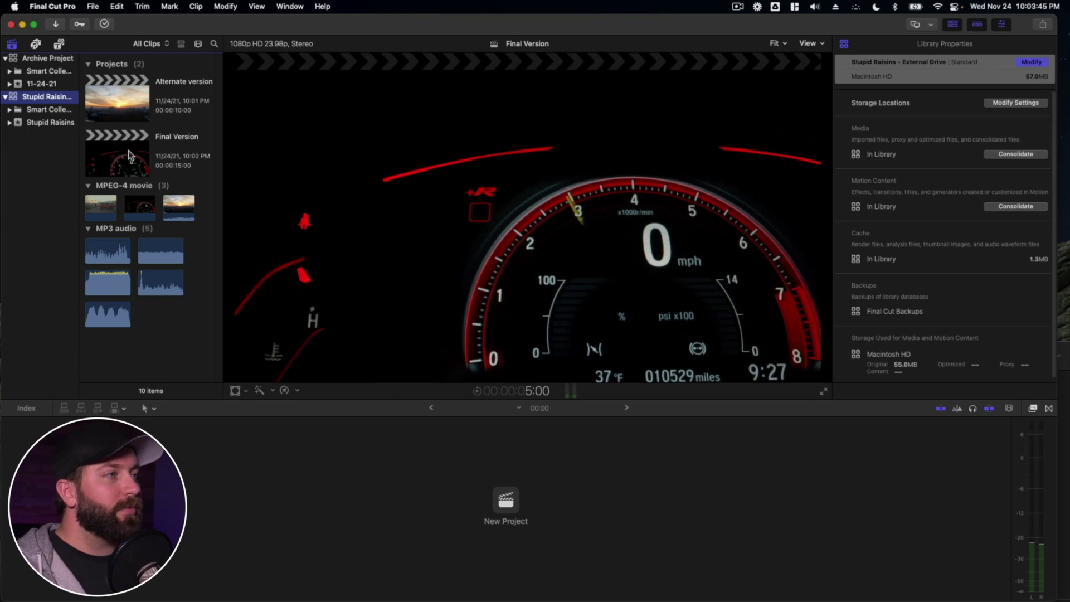
# Copy the Final Version project into Archive Project, including its media and original media
pyautogui.moveTo(104, 148); pyautogui.dragTo(29, 83)
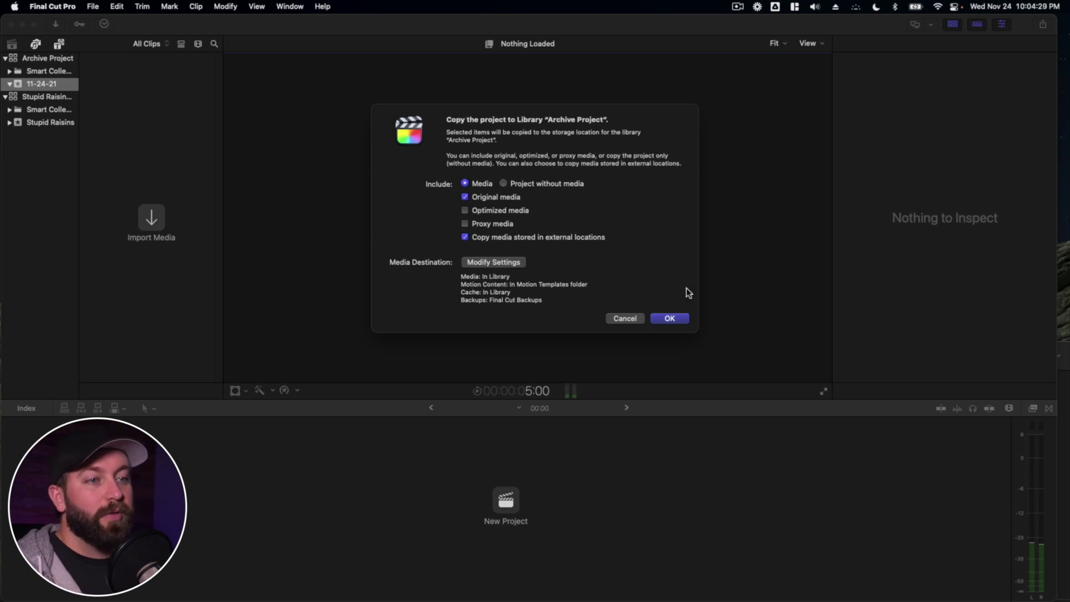
pyautogui.click(671, 315)
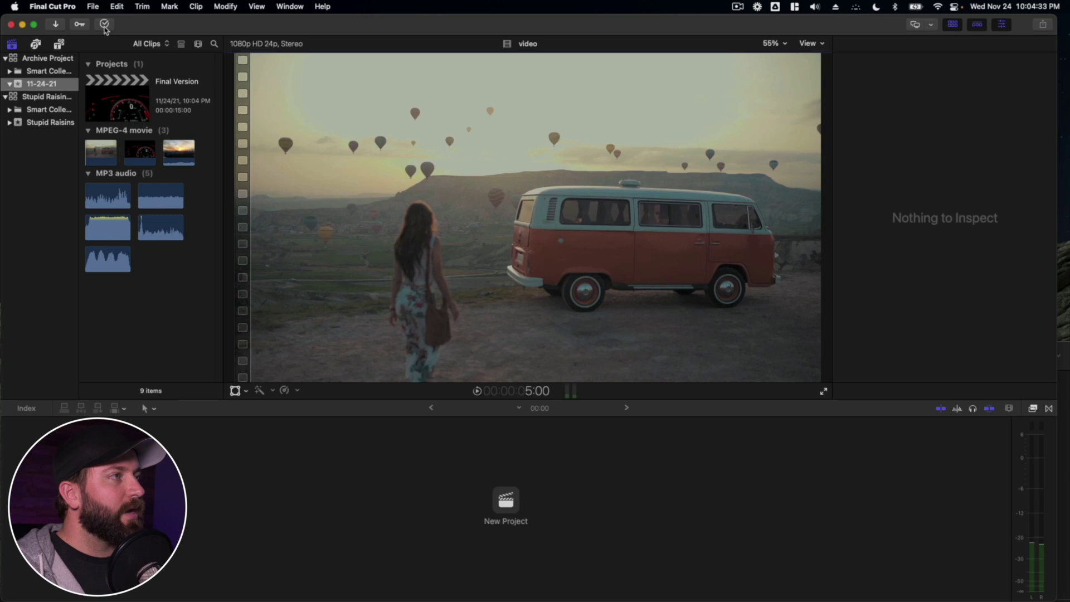
# Close the Archive Project and Stupid Raisins - External Drive libraries, then select Archive Project.fcpbundle in Finder
pyautogui.rightClick(38, 58)
pyautogui.click(71, 245)
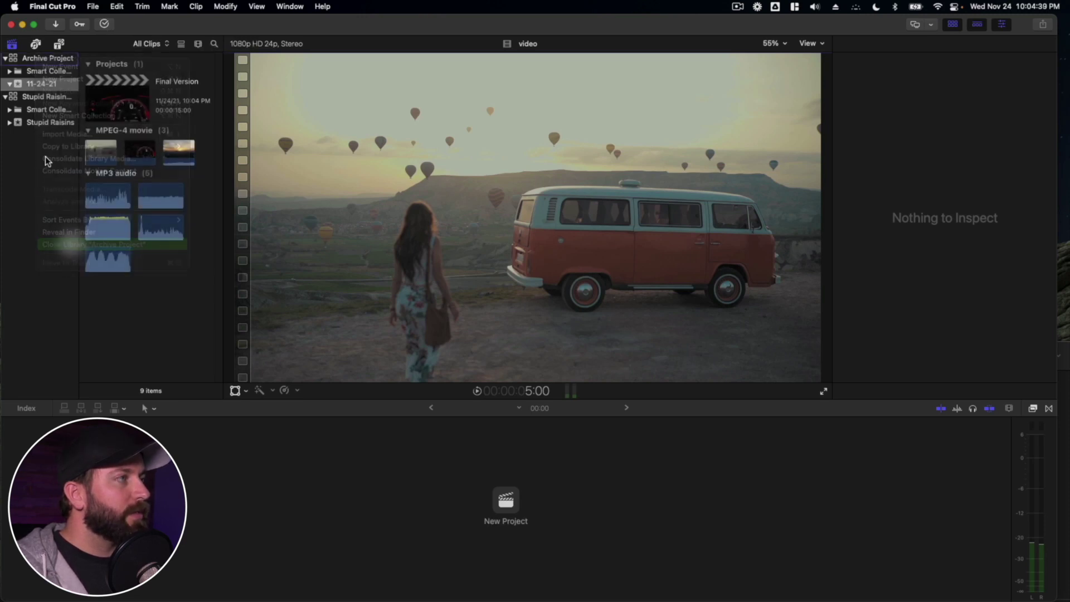
pyautogui.rightClick(35, 56)
pyautogui.click(112, 240)
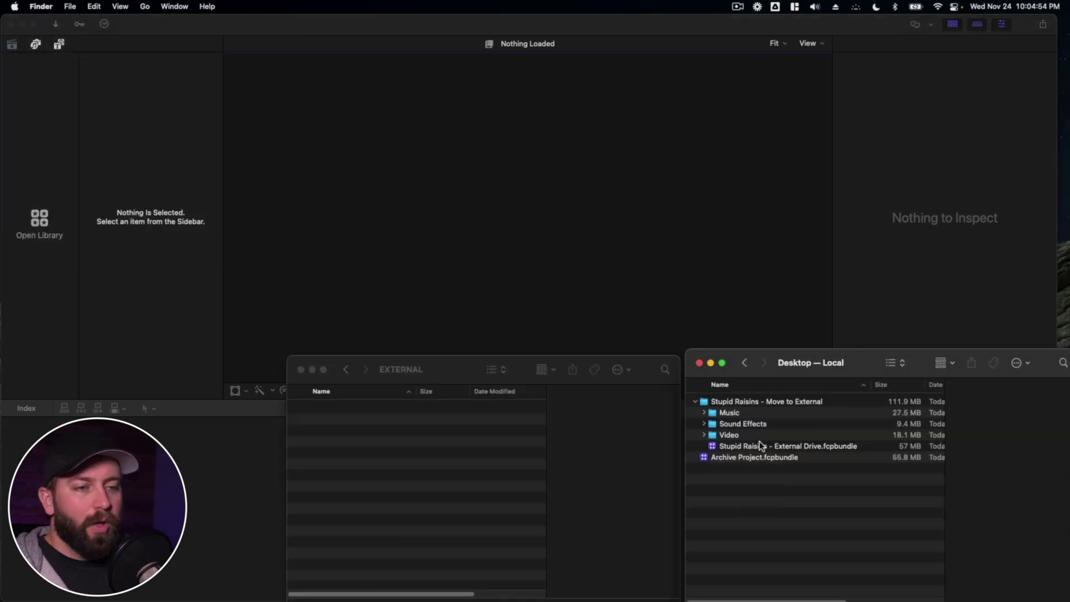
pyautogui.click(718, 460)
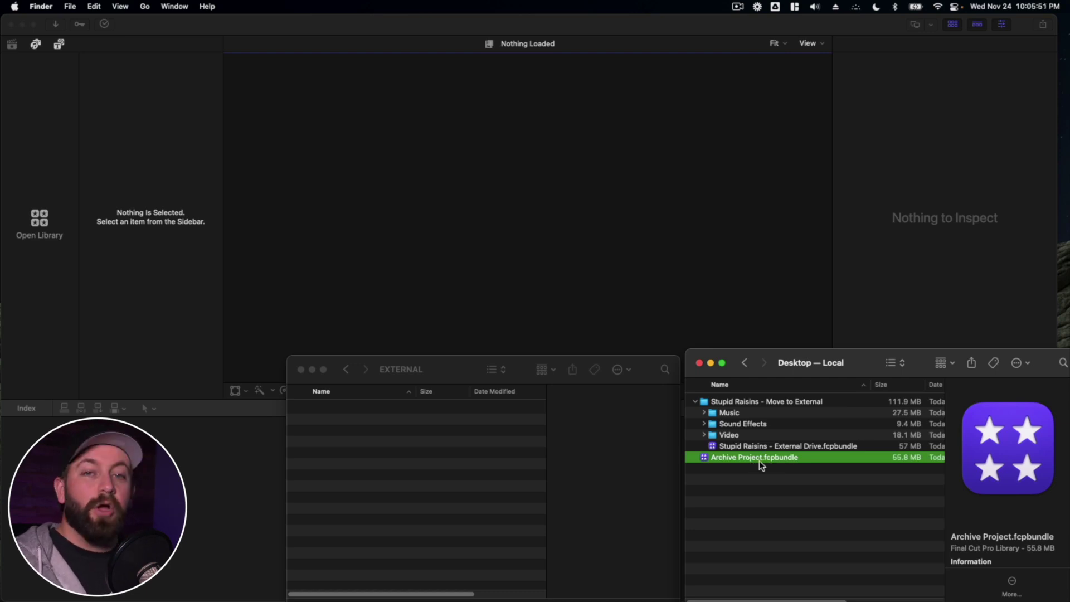
# Copy Archive Project.fcpbundle onto EXTERNAL, then trash all six local Desktop items
pyautogui.moveTo(759, 460); pyautogui.dragTo(425, 460)
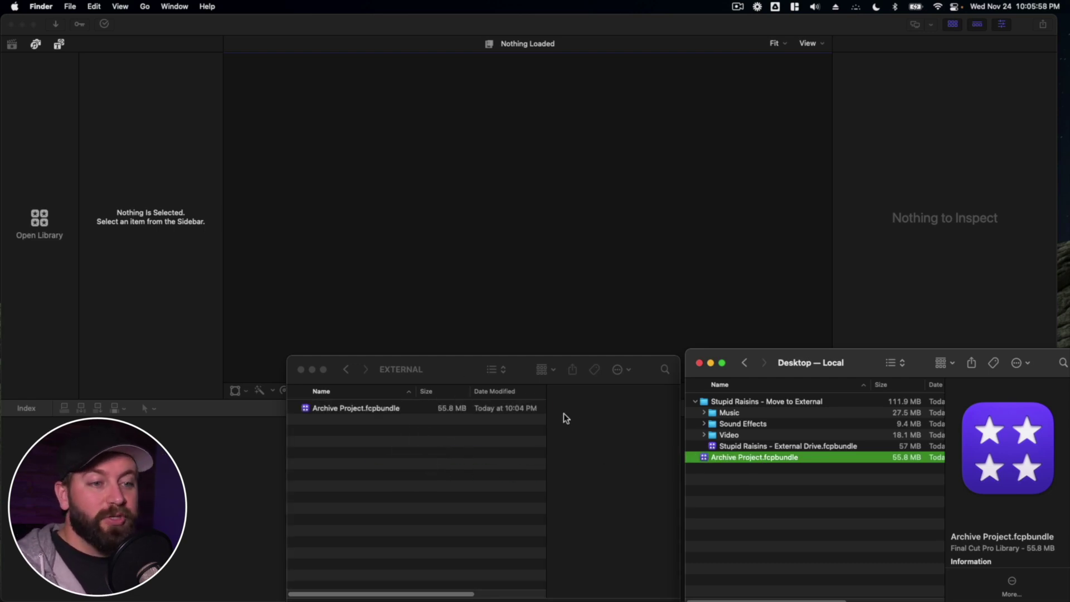
pyautogui.press('super+a')
pyautogui.rightClick(737, 449)
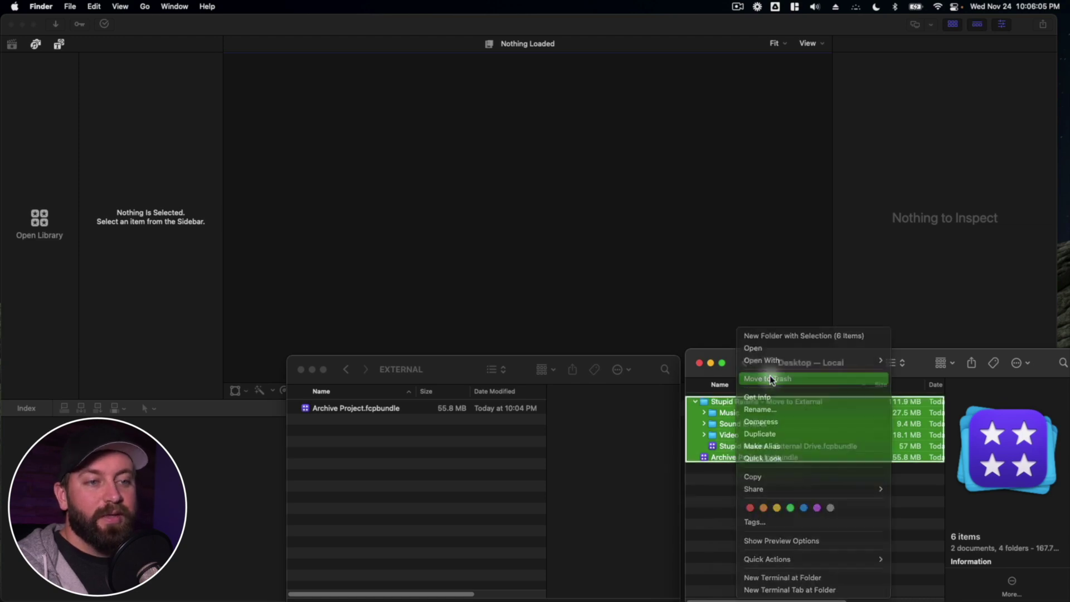
pyautogui.click(771, 379)
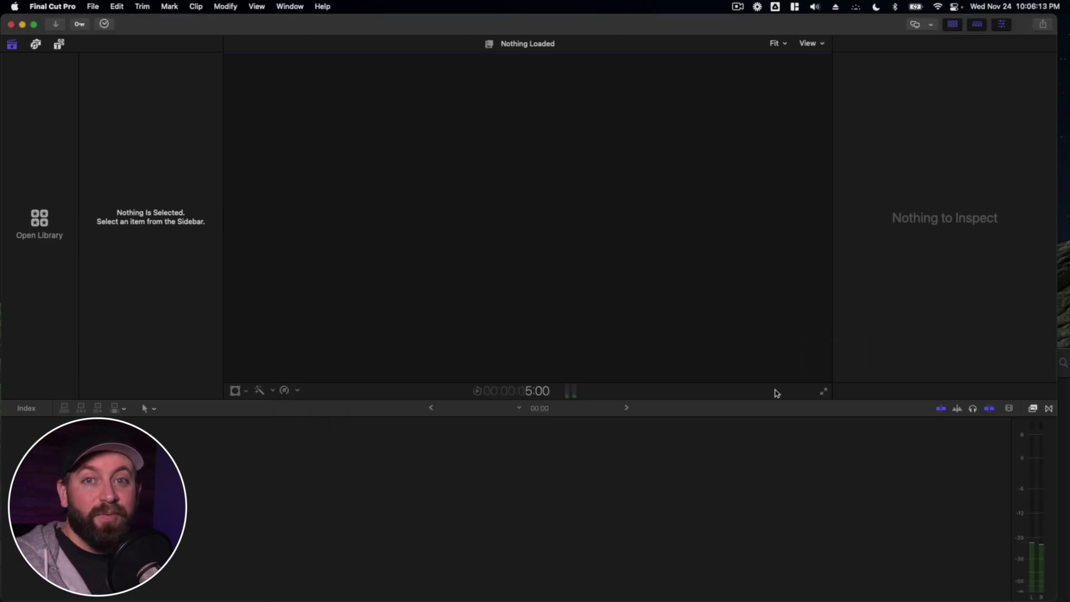